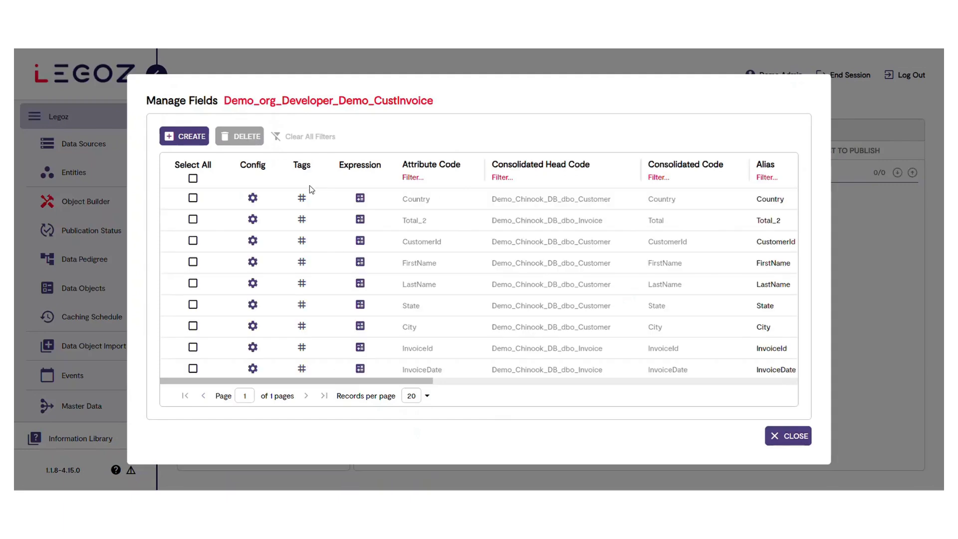
# Start a new field with the attribute code InvMonth and the alias Invoice Month
pyautogui.click(189, 139)
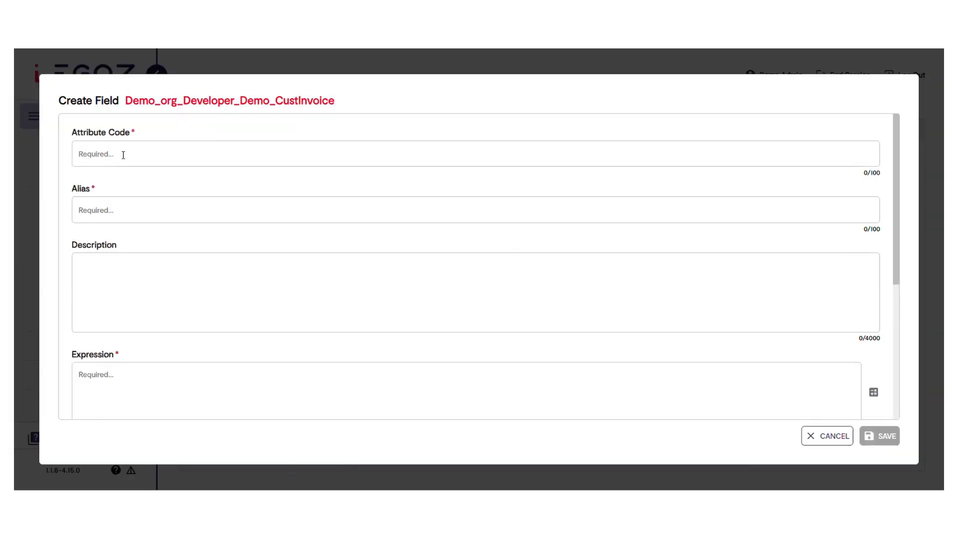
pyautogui.write('InvMonth')
pyautogui.write('Invoi')
pyautogui.write('ce Month')
# Open the calculation builder for the InvMonth field and review the available source fields and functions
pyautogui.click(873, 394)
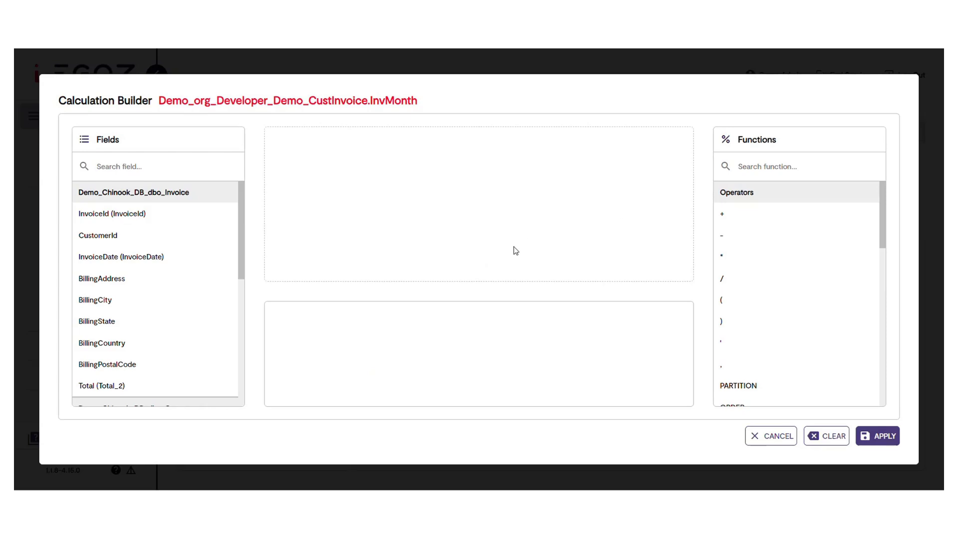
pyautogui.scroll(-4, 151, 226)
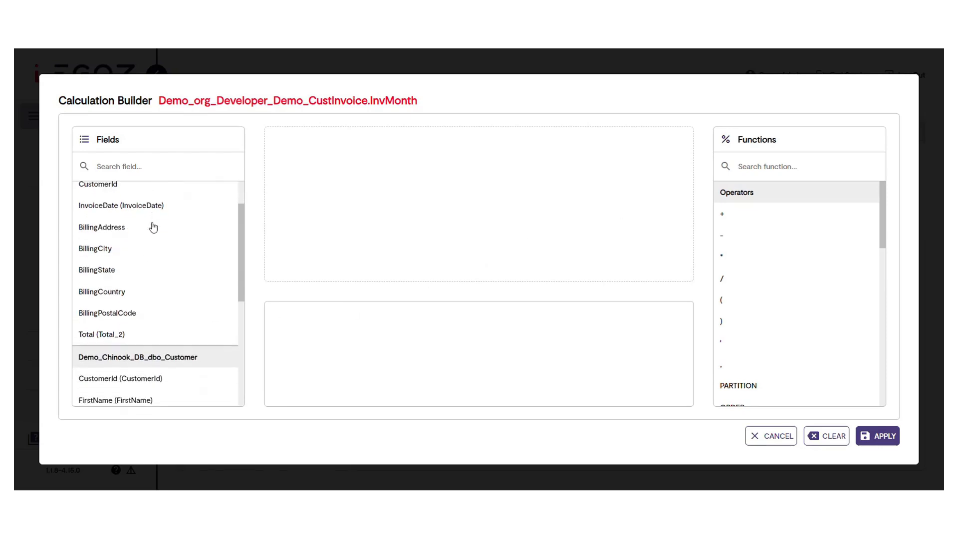
pyautogui.scroll(-2, 154, 227)
pyautogui.scroll(5, 154, 227)
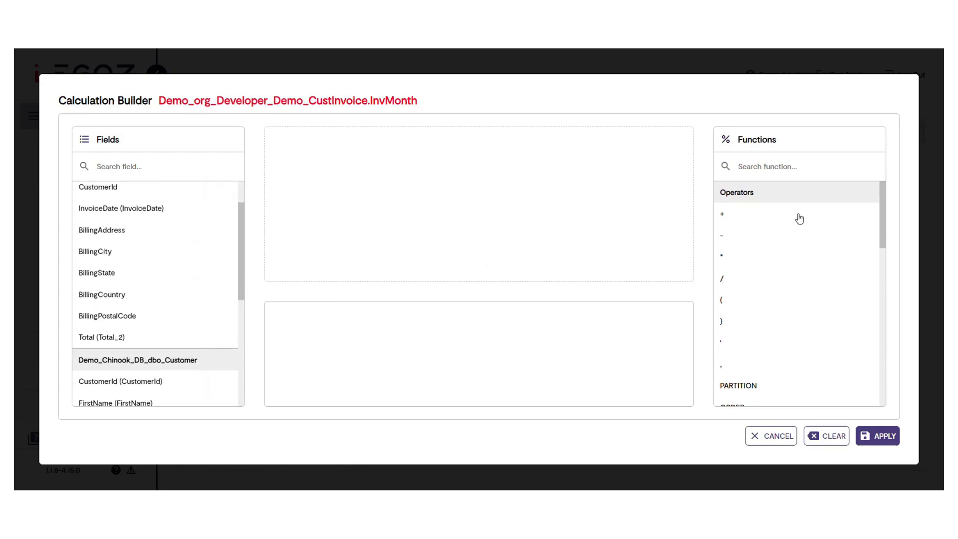
pyautogui.scroll(-3, 798, 228)
pyautogui.scroll(-3, 798, 228)
pyautogui.scroll(6, 771, 227)
pyautogui.scroll(-5, 764, 259)
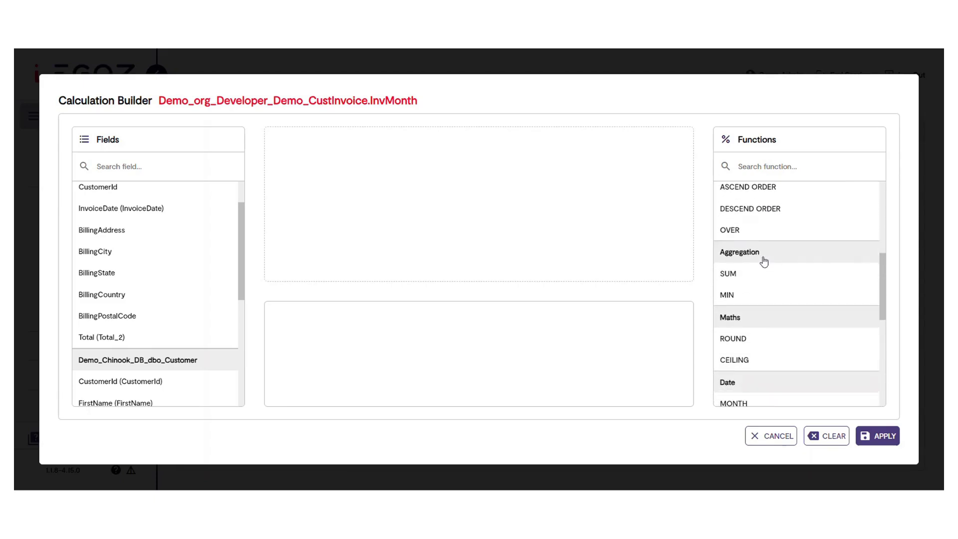
pyautogui.scroll(-3, 764, 260)
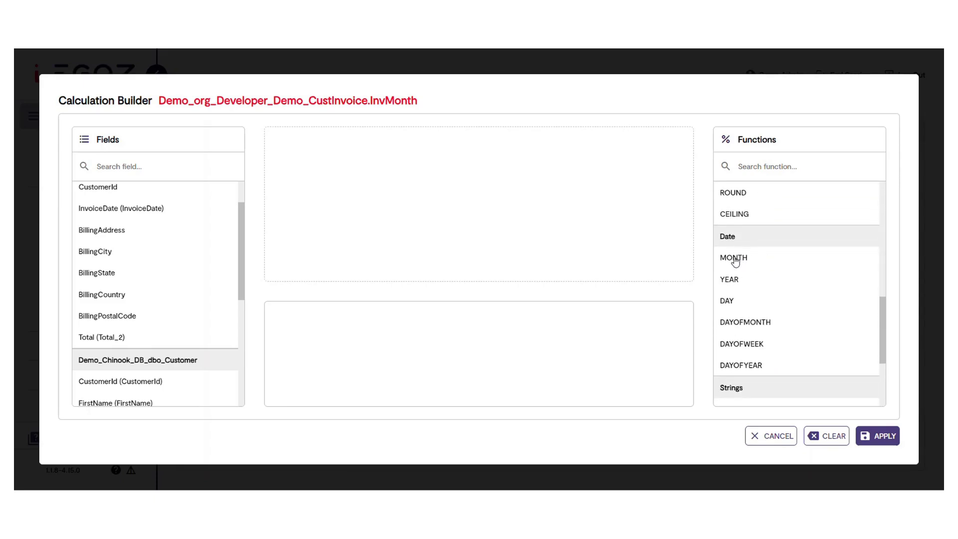
# Build and apply a MONTH expression using InvoiceDate from Demo_Chinook_DB_dbo_Invoice as its column
pyautogui.click(768, 166)
pyautogui.write('Month')
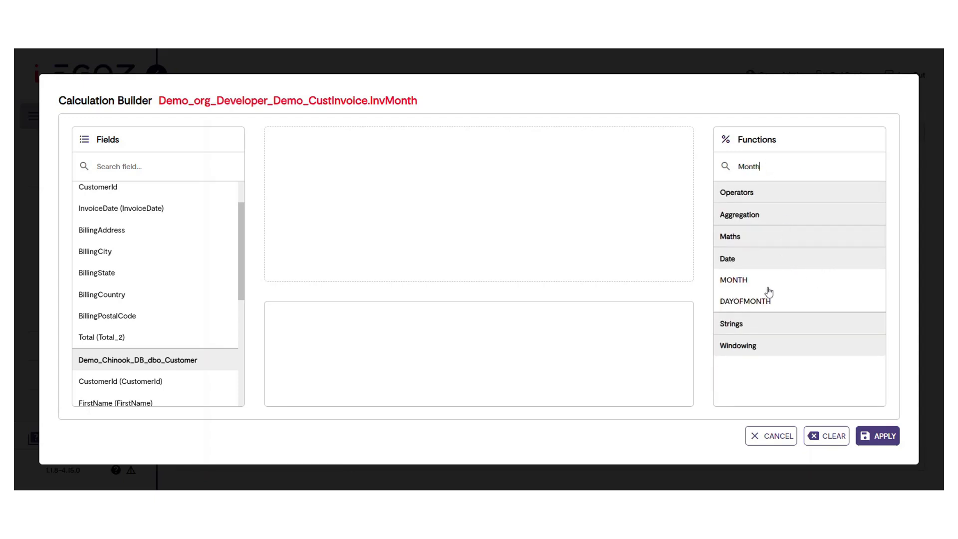
pyautogui.moveTo(738, 284)
pyautogui.mouseDown()
pyautogui.moveTo(683, 282)
pyautogui.moveTo(397, 197)
pyautogui.moveTo(335, 152)
pyautogui.mouseUp()
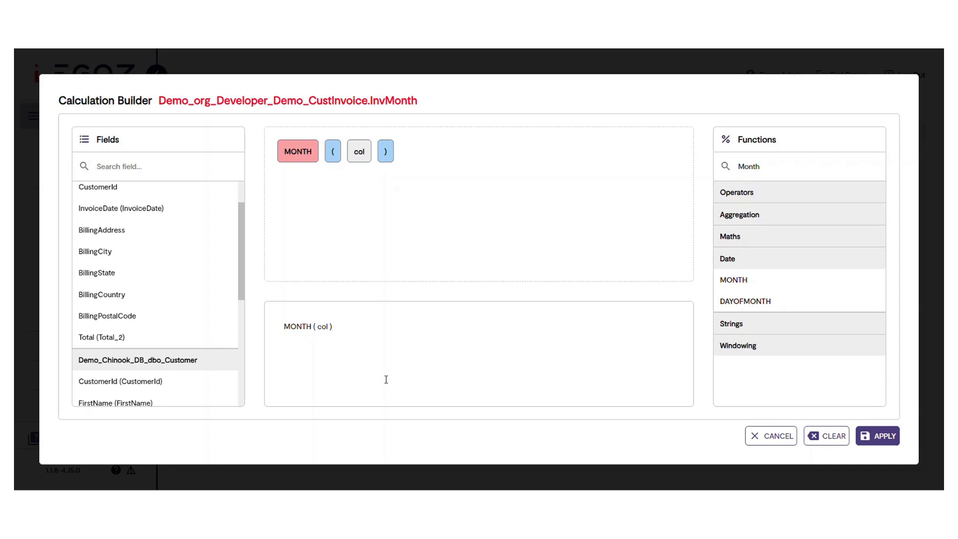
pyautogui.click(358, 157)
pyautogui.click(358, 157)
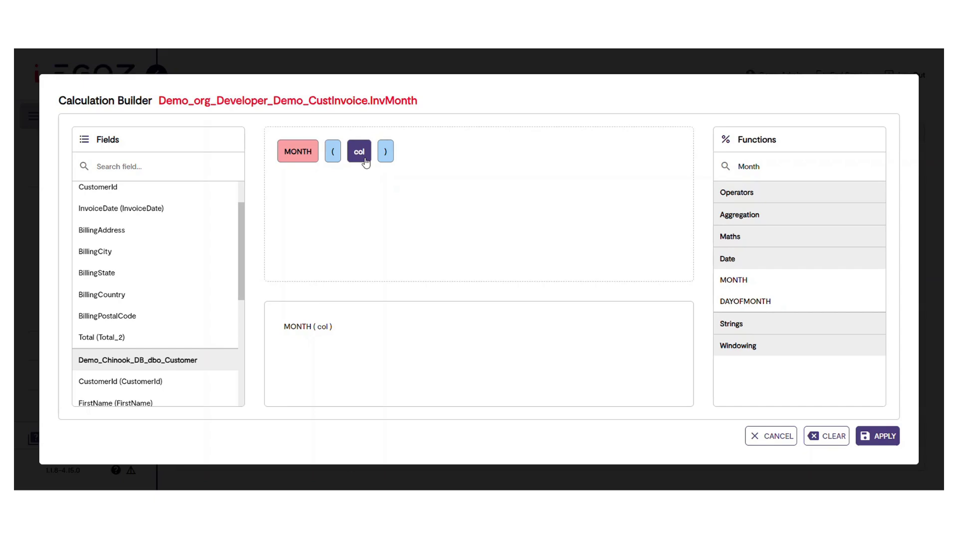
pyautogui.click(98, 209)
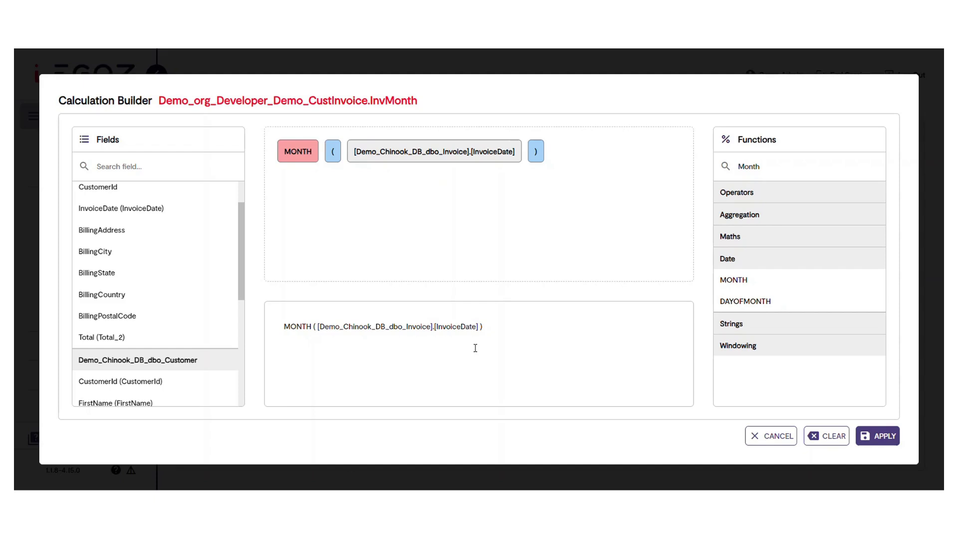
pyautogui.click(884, 437)
# Set the InvMonth field's data type code to nvarchar, save the field and close the field management dialog
pyautogui.scroll(-3, 522, 287)
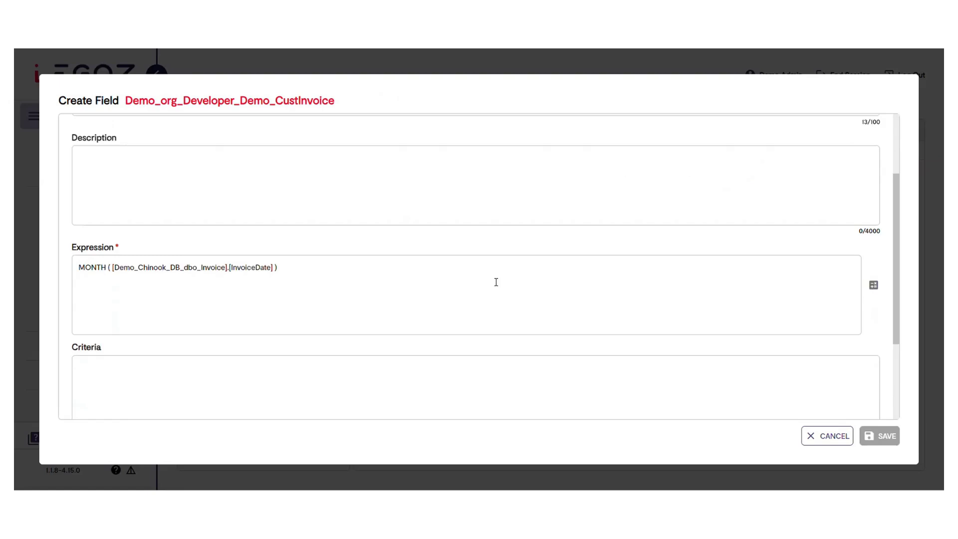
pyautogui.moveTo(291, 235); pyautogui.dragTo(69, 229)
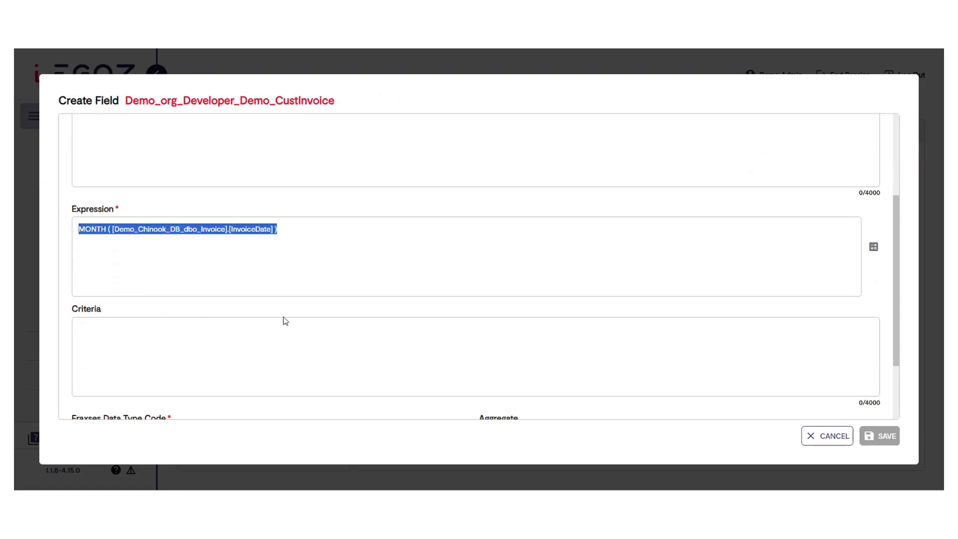
pyautogui.scroll(-2, 282, 322)
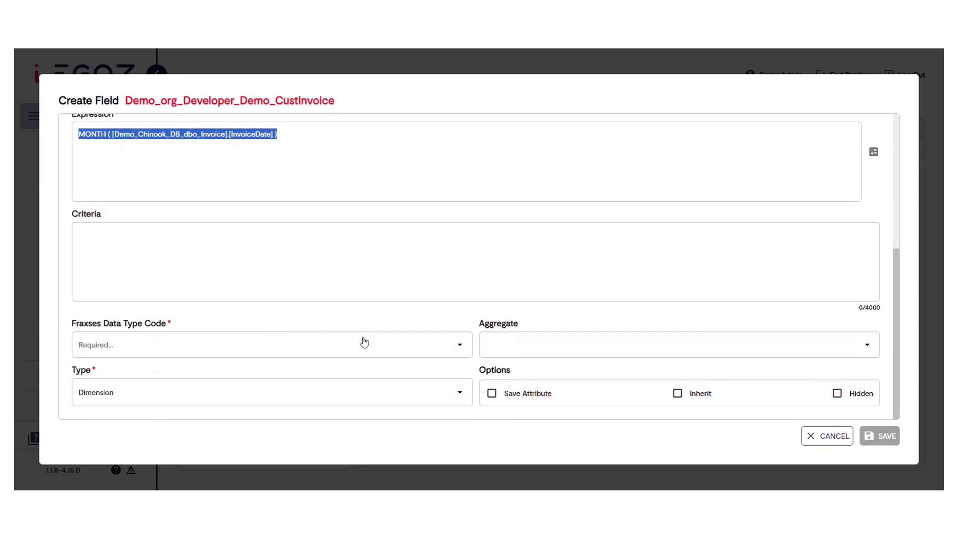
pyautogui.click(459, 345)
pyautogui.scroll(-3, 332, 385)
pyautogui.scroll(-5, 322, 391)
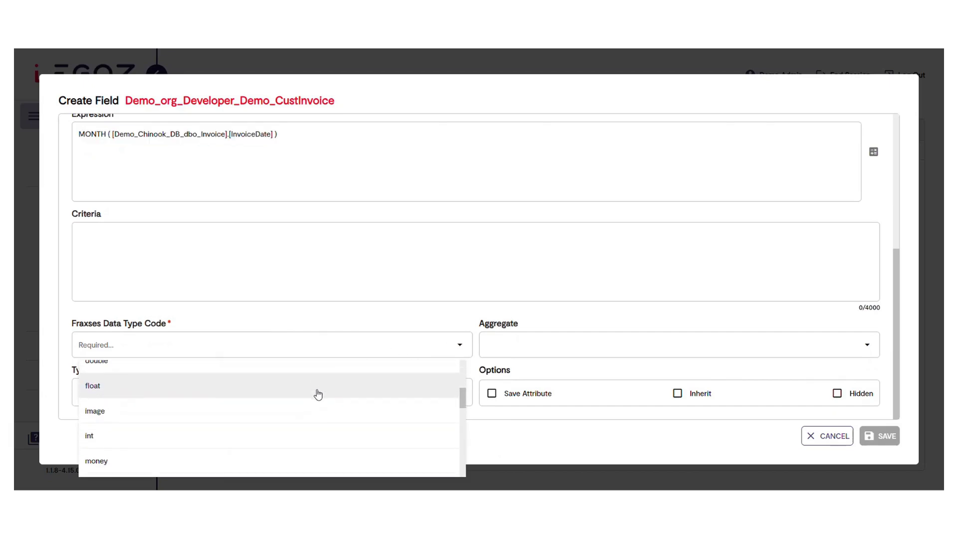
pyautogui.click(311, 430)
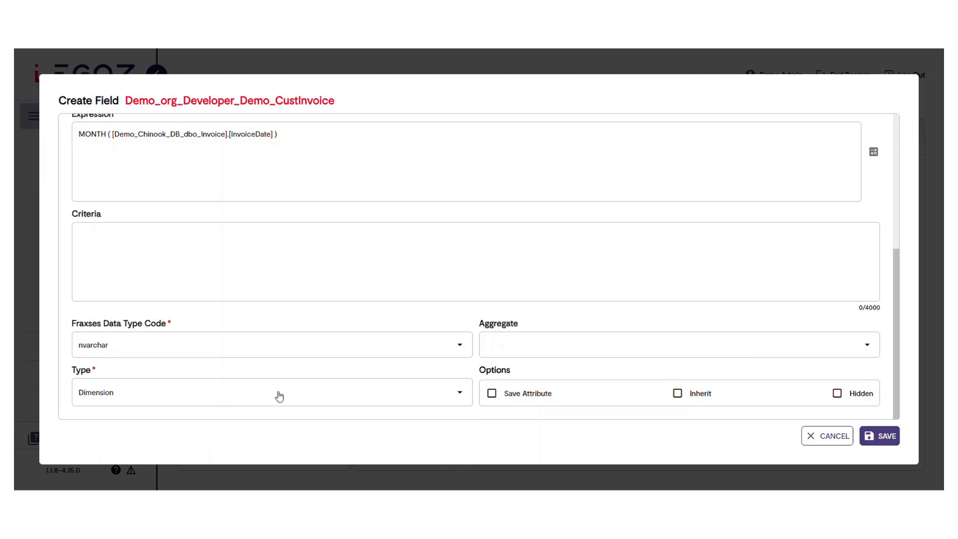
pyautogui.click(880, 437)
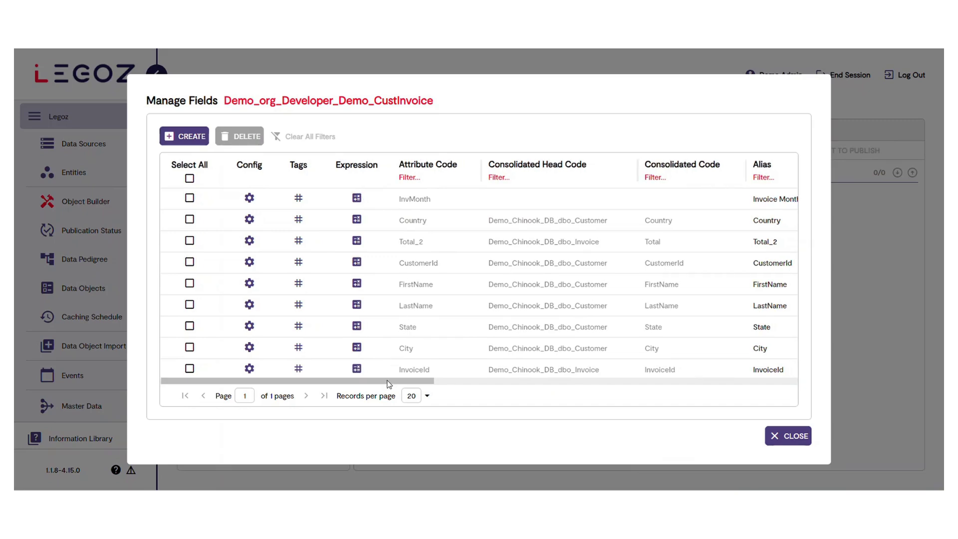
pyautogui.hscroll(5, 388, 377)
pyautogui.click(782, 437)
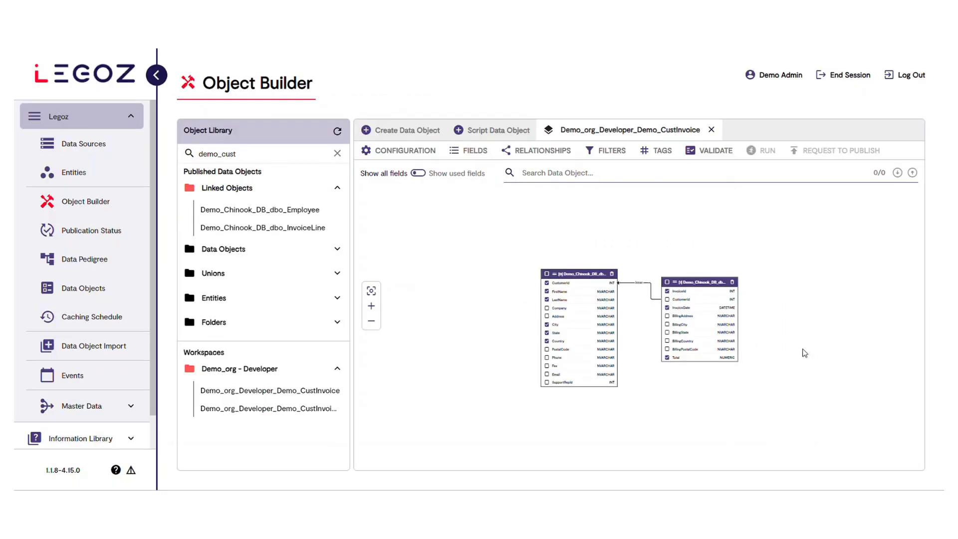
# Validate the Demo_CustInvoice data object and run it to check the Invoice Month output, closing both result windows
pyautogui.click(719, 151)
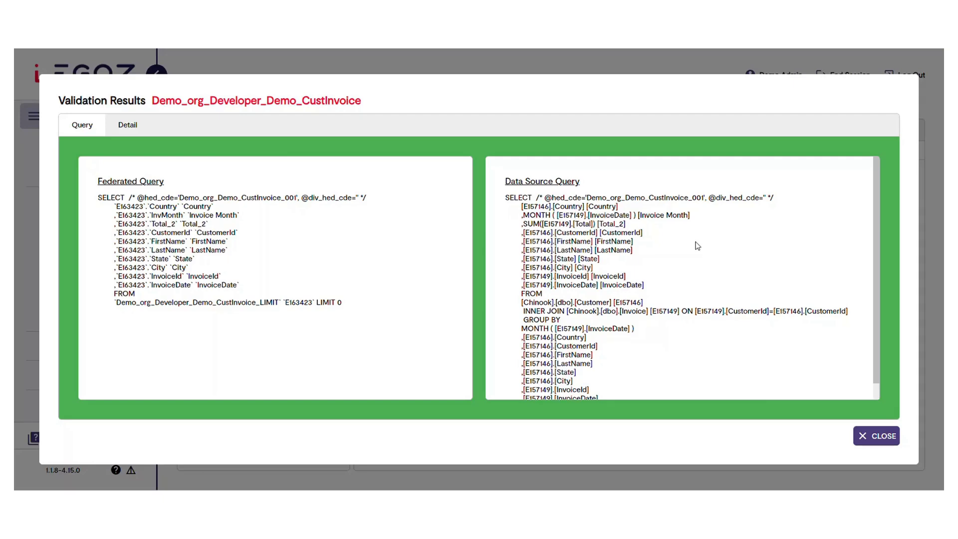
pyautogui.click(876, 436)
pyautogui.click(770, 180)
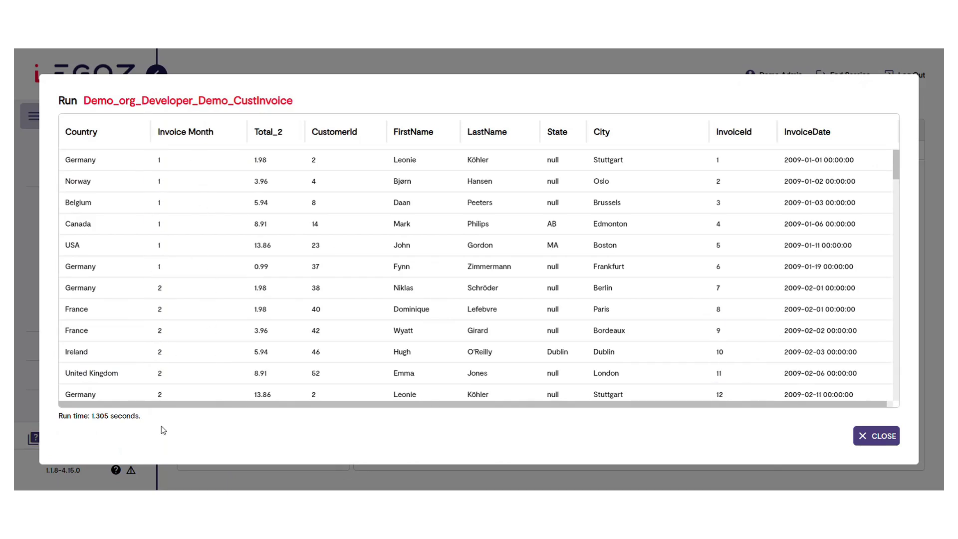
pyautogui.click(877, 444)
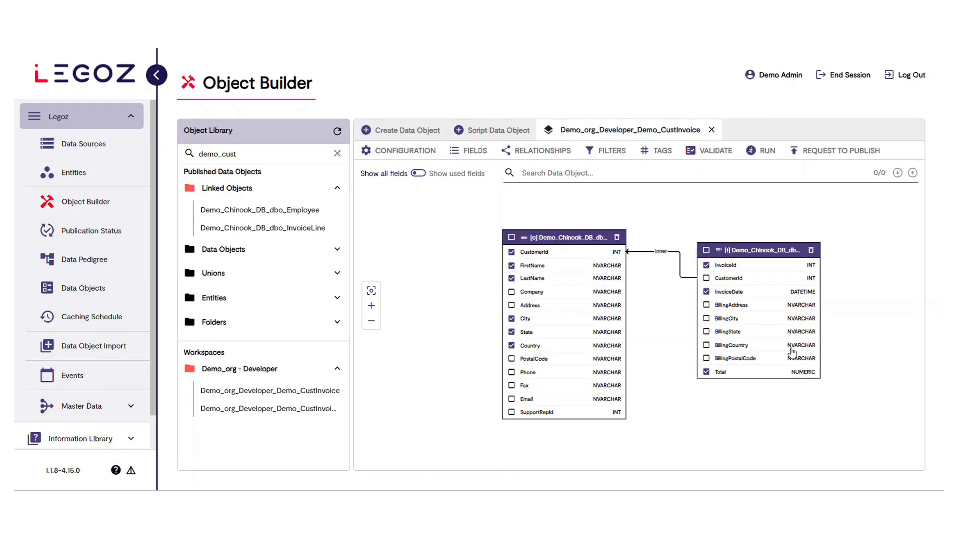
# Start another new field with FullName as its attribute code, alias and description
pyautogui.click(466, 151)
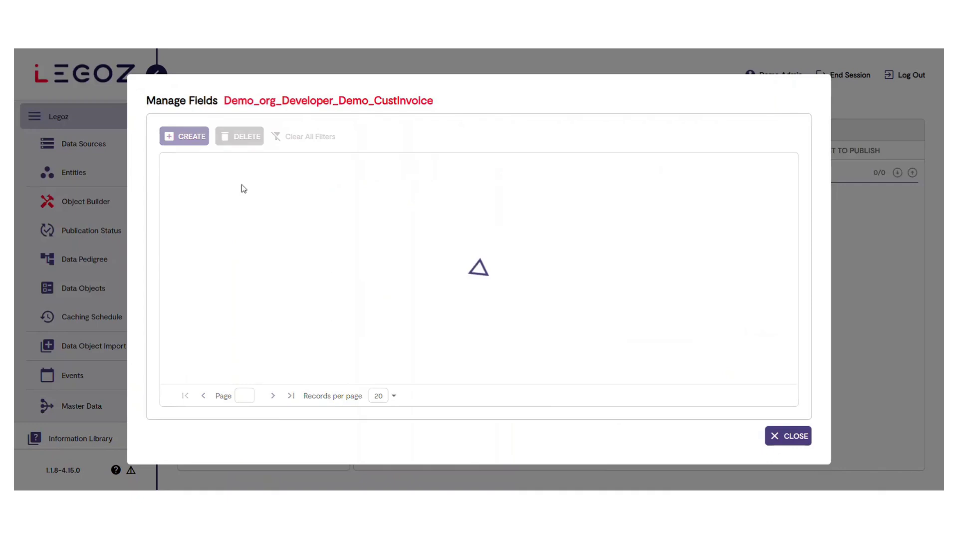
pyautogui.click(184, 143)
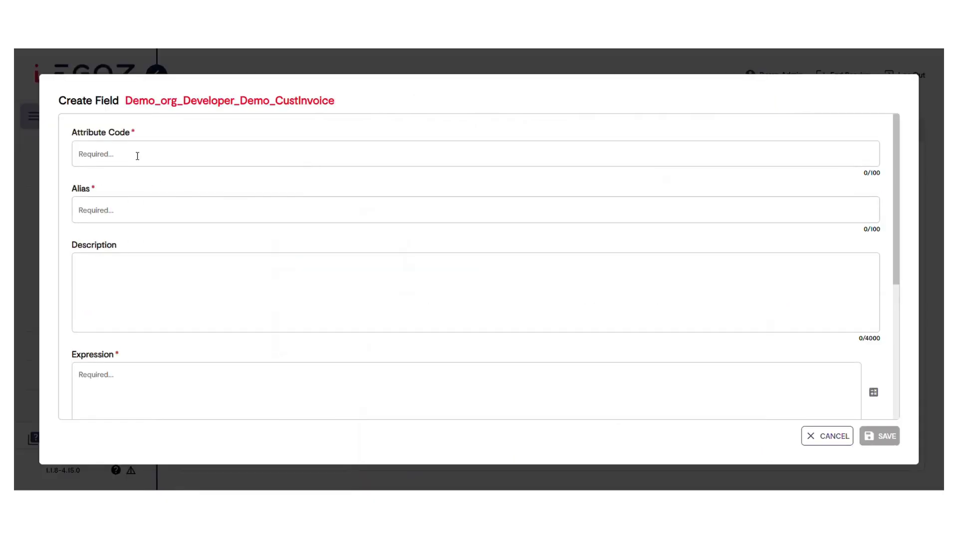
pyautogui.write('FullName')
pyautogui.moveTo(115, 155); pyautogui.dragTo(87, 172)
pyautogui.hotkey('ctrl', 'c')
pyautogui.click(111, 210)
pyautogui.hotkey('ctrl', 'v')
pyautogui.click(140, 274)
pyautogui.hotkey('ctrl', 'v')
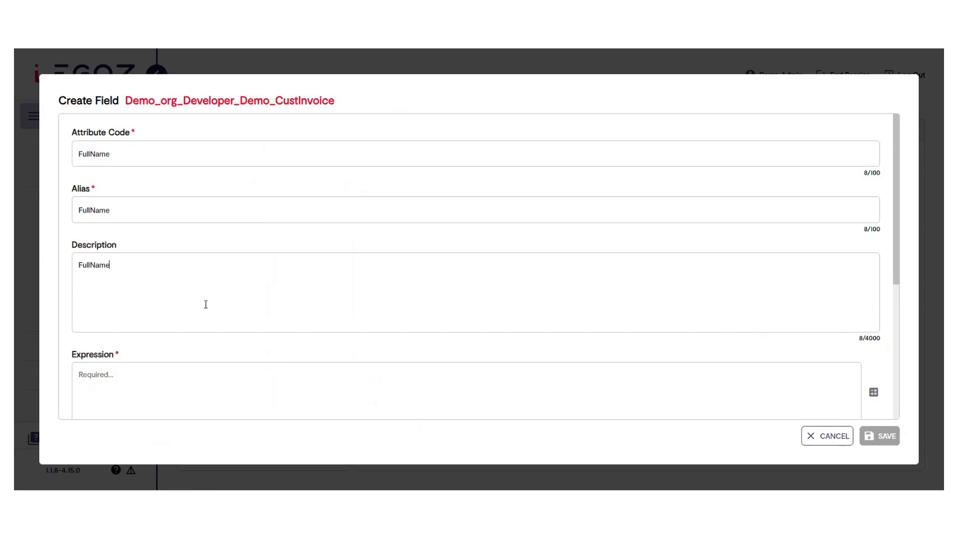
# Build a CONCAT expression for FullName that joins the Customer table's FirstName and LastName fields
pyautogui.click(874, 392)
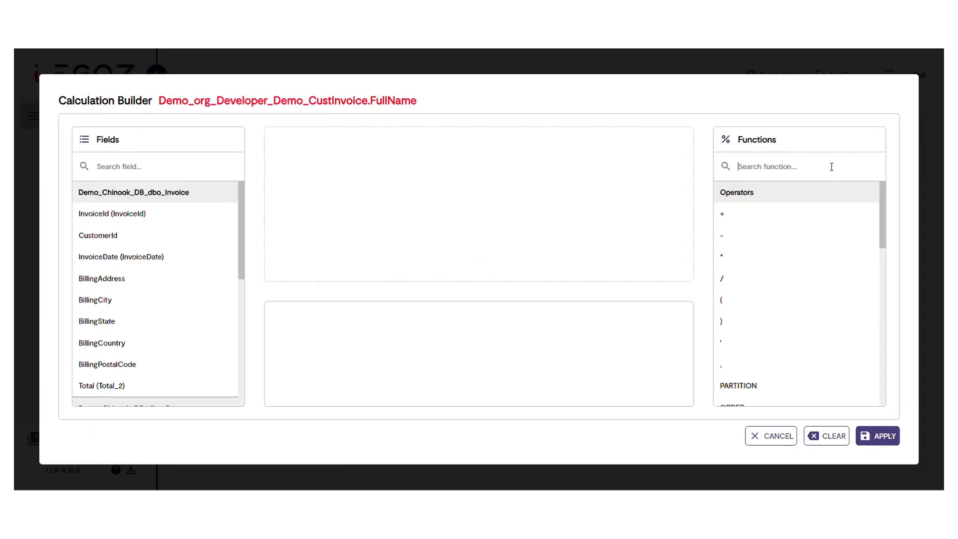
pyautogui.write('conc')
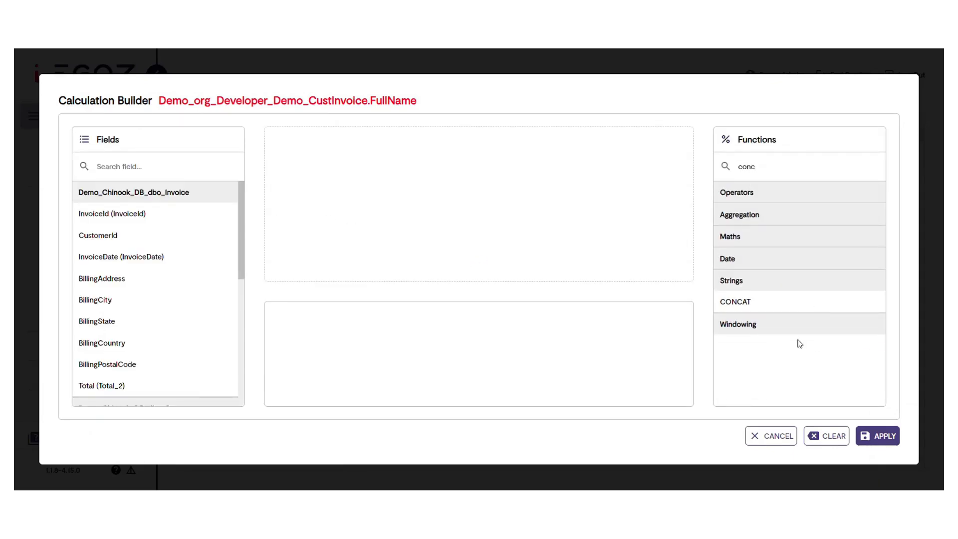
pyautogui.moveTo(730, 303); pyautogui.dragTo(327, 154)
pyautogui.click(364, 152)
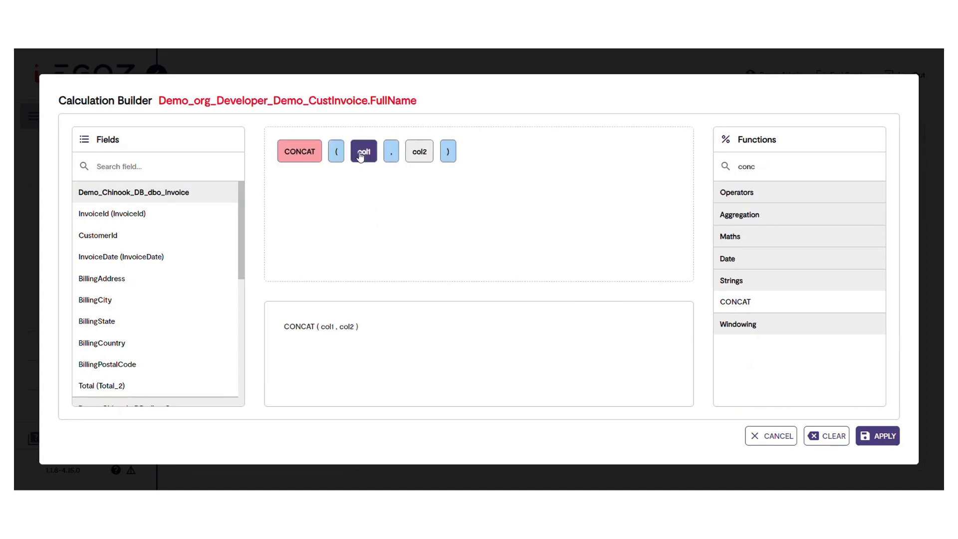
pyautogui.scroll(-3, 190, 285)
pyautogui.click(150, 306)
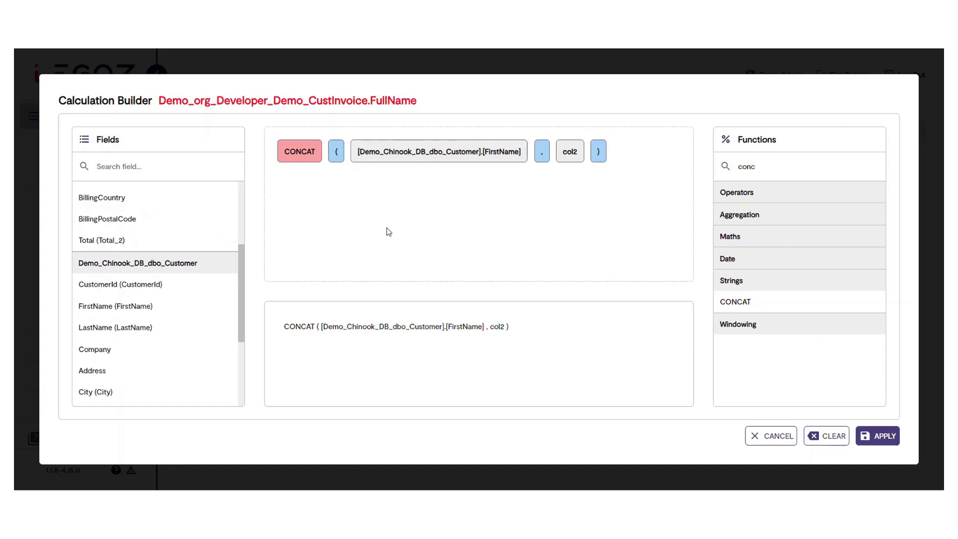
pyautogui.click(571, 152)
pyautogui.click(85, 329)
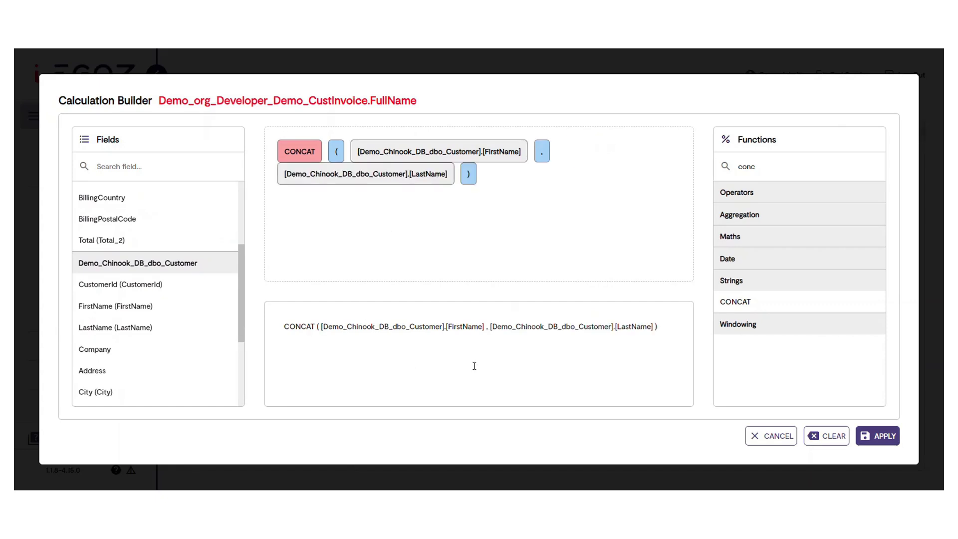
# Insert a quoted space and a comma as a separator between FirstName and LastName, and apply the expression
pyautogui.click(489, 327)
pyautogui.write("' ' ")
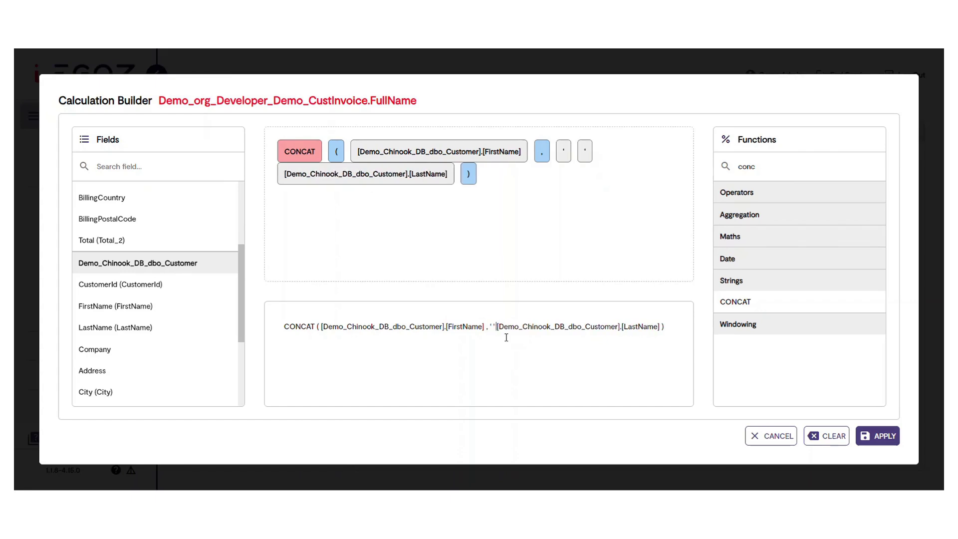
pyautogui.write(',')
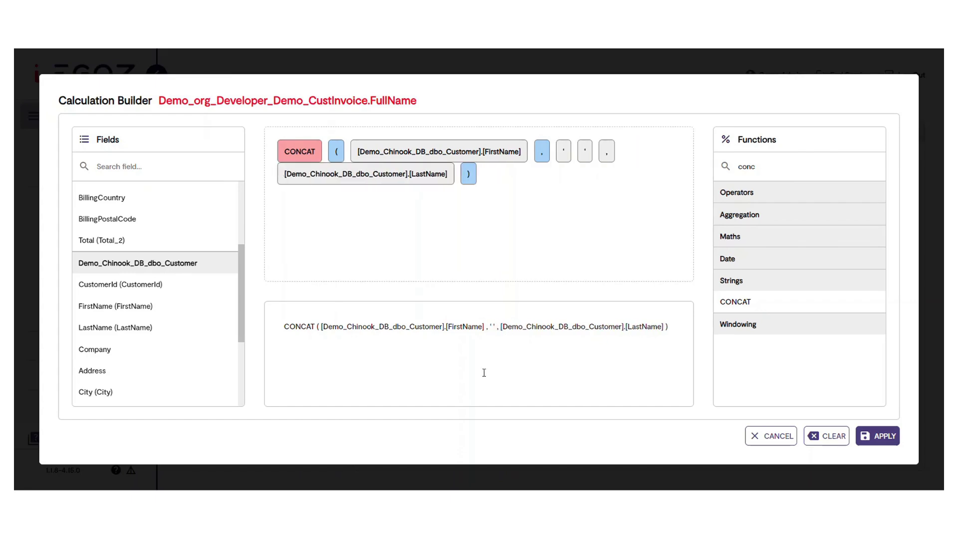
pyautogui.click(875, 436)
# Set the FullName field's data type code to nvarchar, save the field and close the field management dialog
pyautogui.scroll(-5, 220, 316)
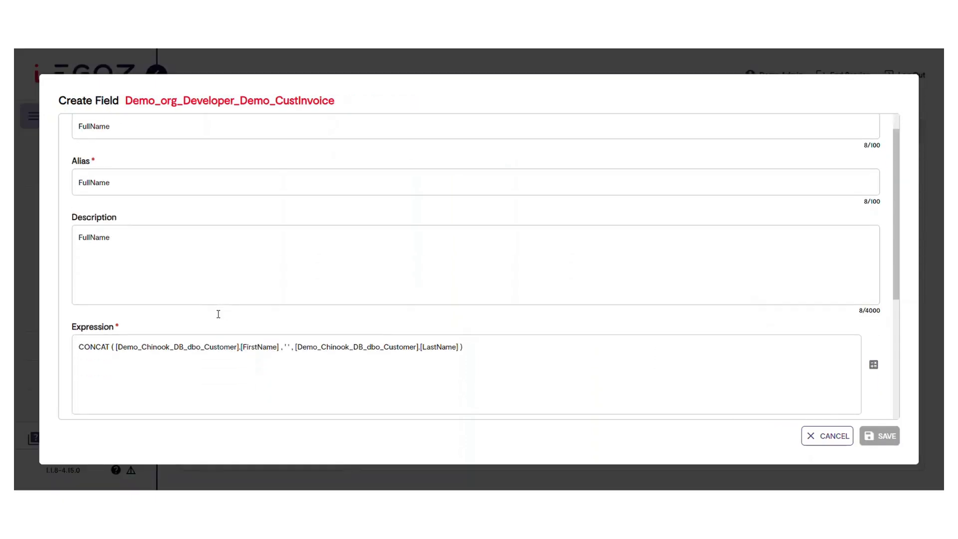
pyautogui.click(209, 350)
pyautogui.scroll(-6, 132, 399)
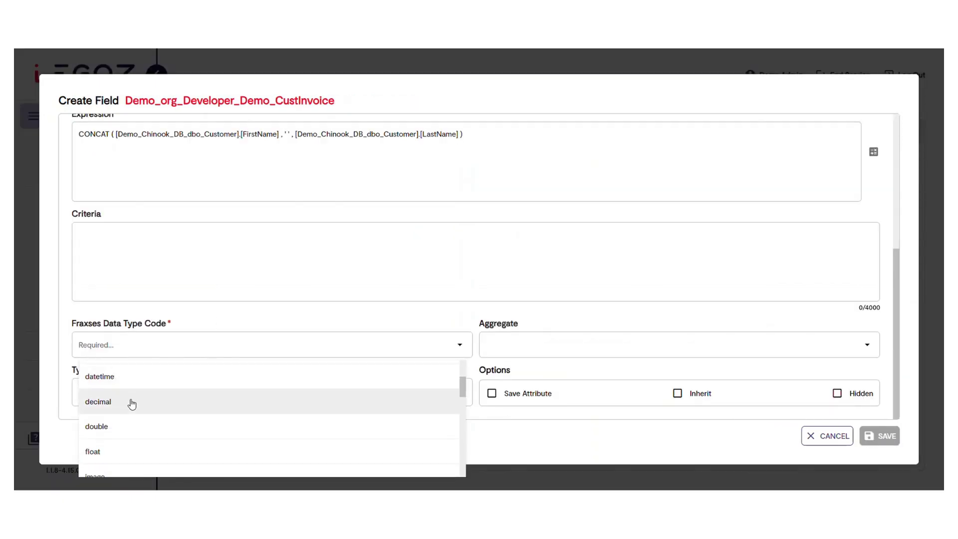
pyautogui.click(137, 432)
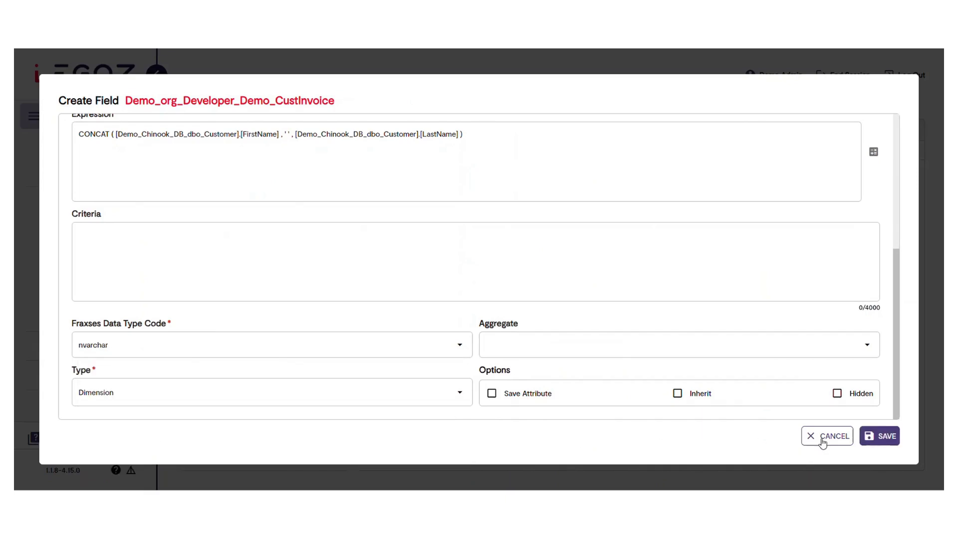
pyautogui.click(887, 437)
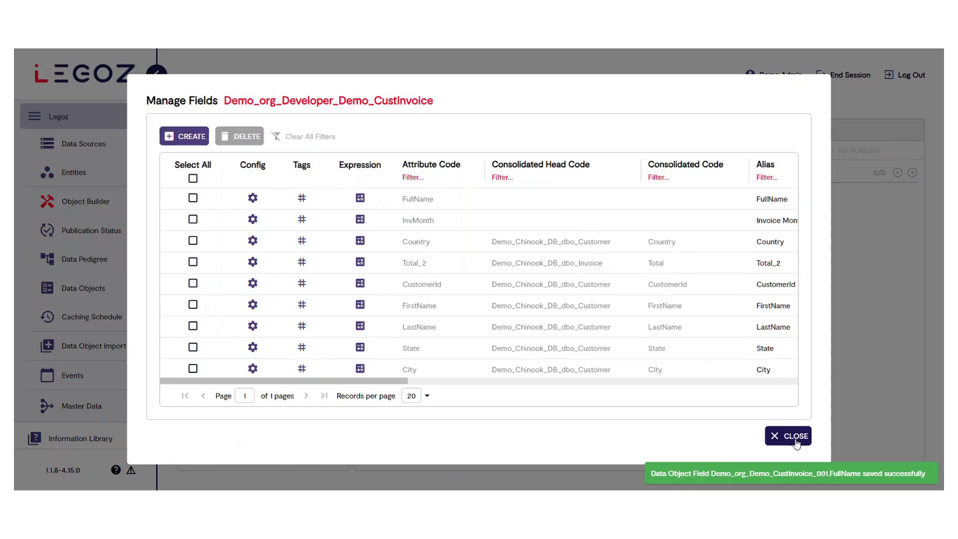
pyautogui.click(785, 437)
# Validate the Demo_CustInvoice data object with its FullName field, run it, and close the run results
pyautogui.click(709, 151)
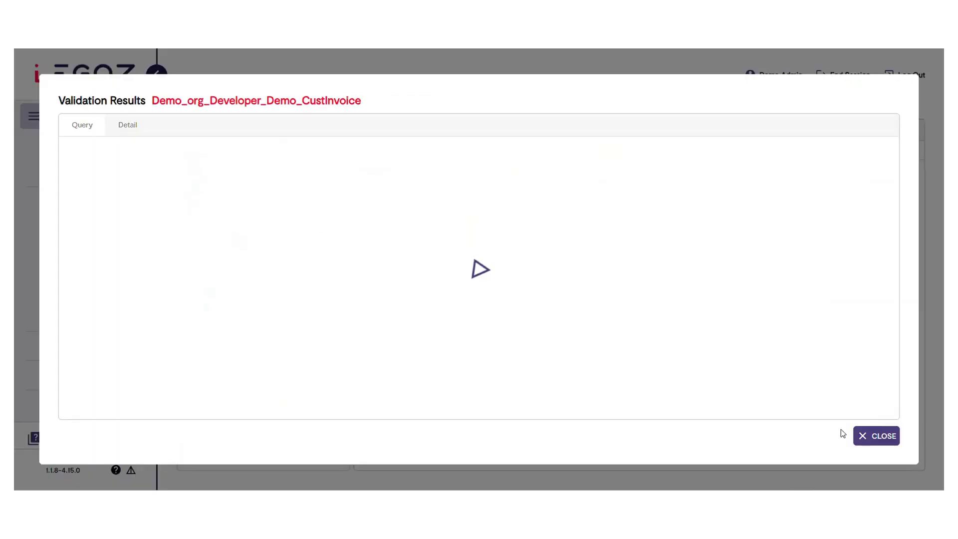
pyautogui.click(880, 436)
pyautogui.click(767, 152)
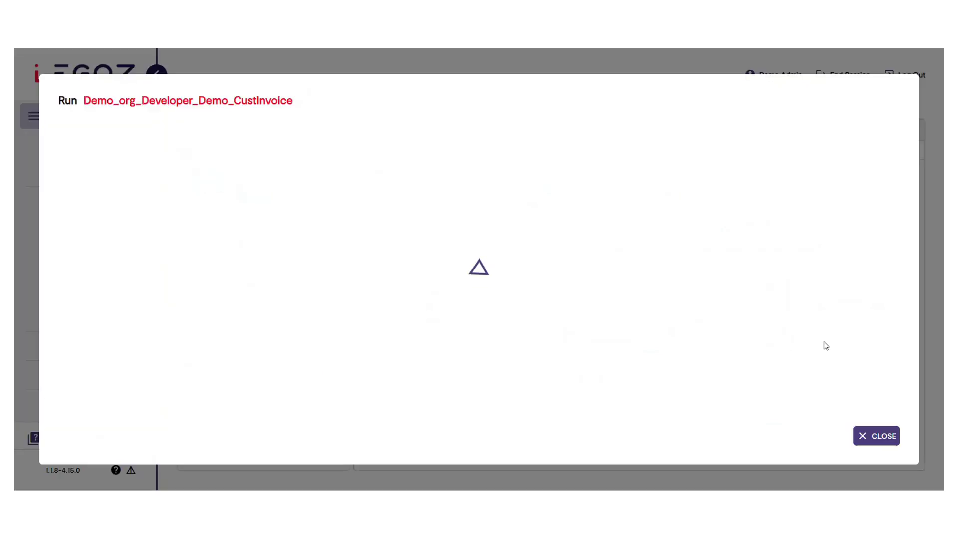
pyautogui.click(880, 436)
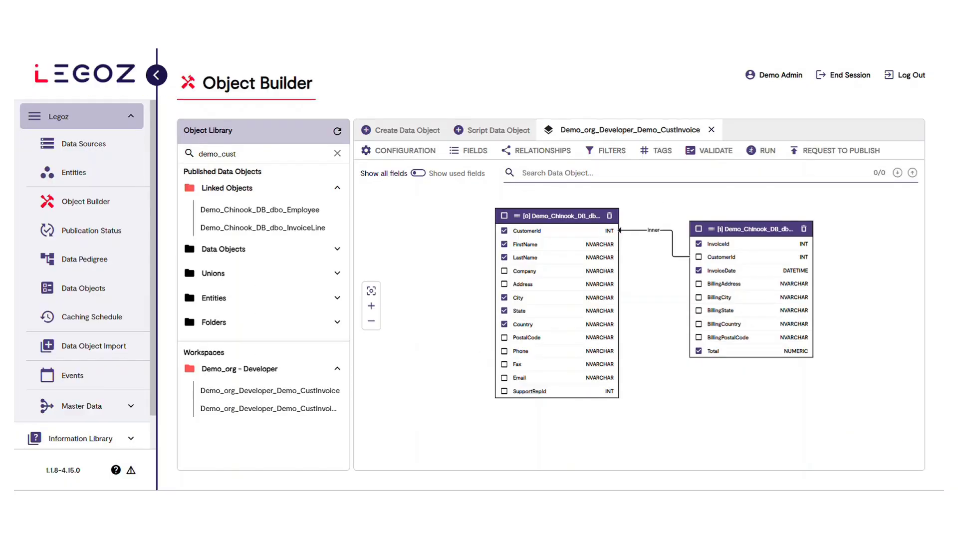
# Start another new field in the data object with CaseCountry as its attribute code, alias and description
pyautogui.click(469, 151)
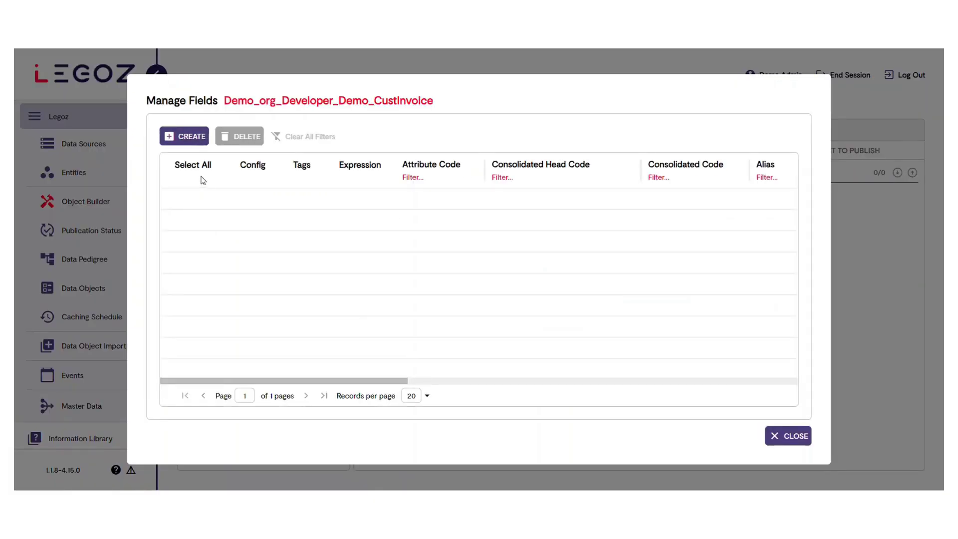
pyautogui.click(185, 137)
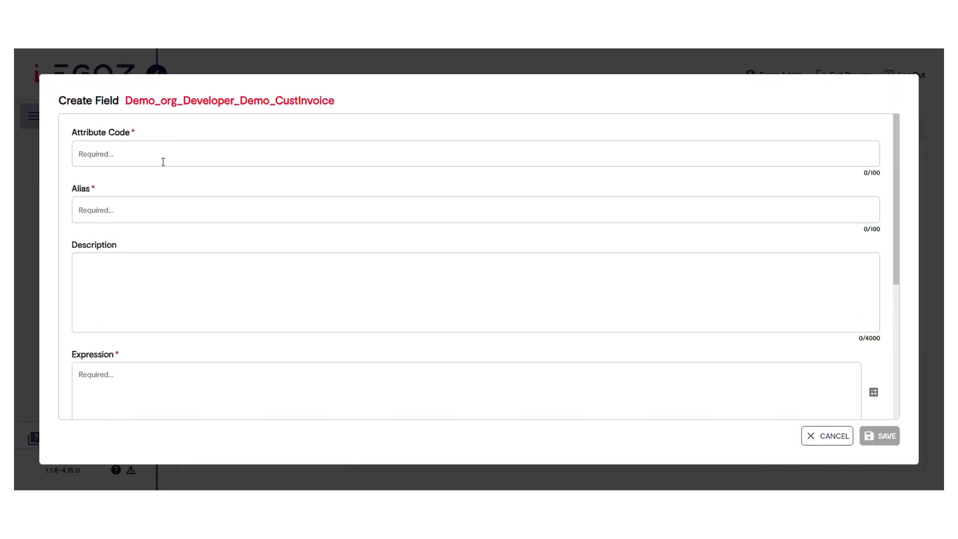
pyautogui.click(153, 154)
pyautogui.write('CaseCountry')
pyautogui.click(146, 206)
pyautogui.write('CaseCountry')
pyautogui.write('CaseCountry')
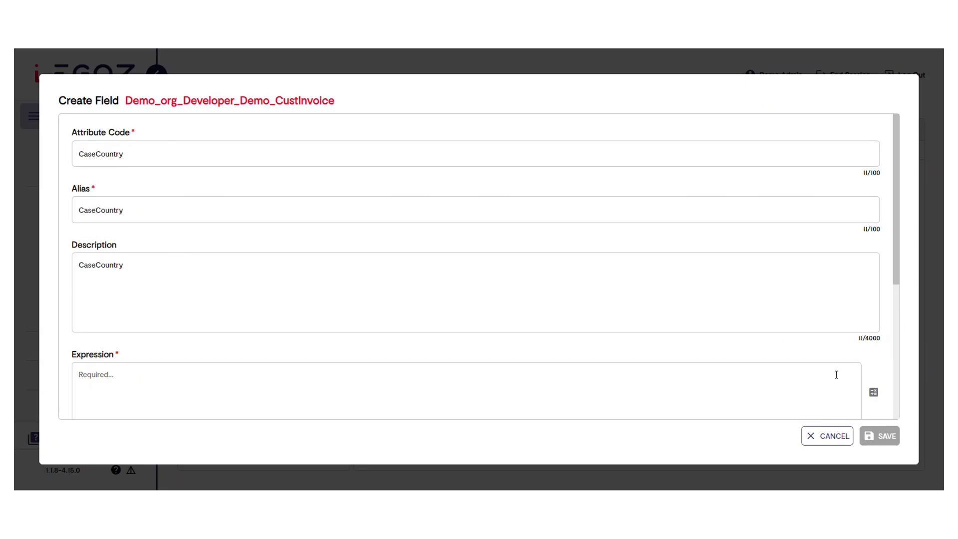
# Enter a CASE expression mapping Germany 'DE', Norway 'NO', Belgium 'BE', France 'FR', Ireland 'IE', United Kingdom 'UK', Netherlands 'NL', Sweden 'NL', Denmark 'DK', else 'Other'
pyautogui.click(873, 392)
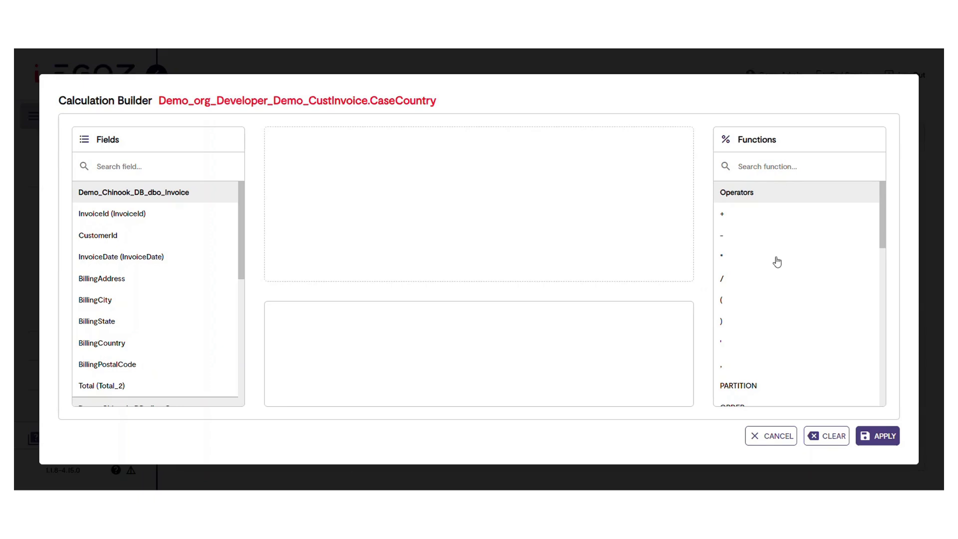
pyautogui.scroll(-3, 776, 265)
pyautogui.scroll(-6, 776, 278)
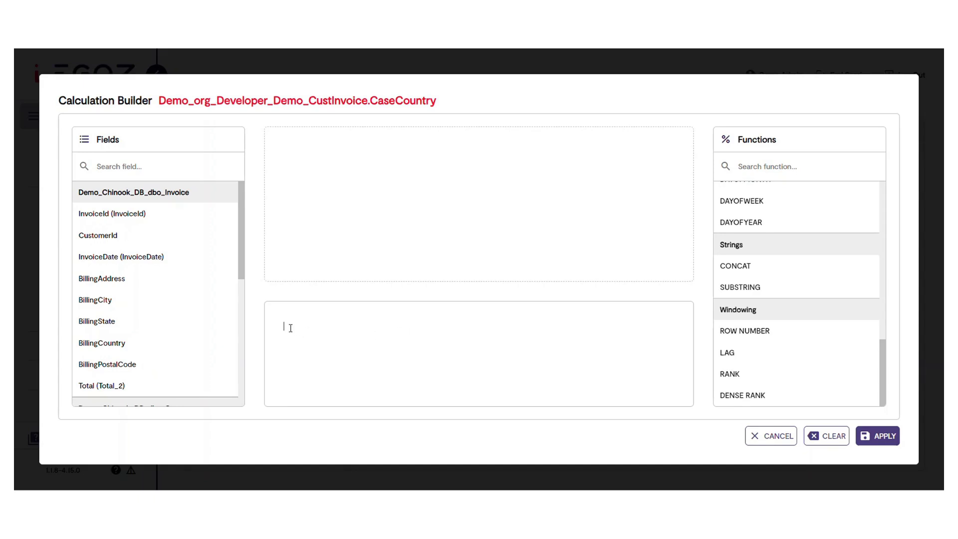
pyautogui.hotkey('ctrl', 'v')
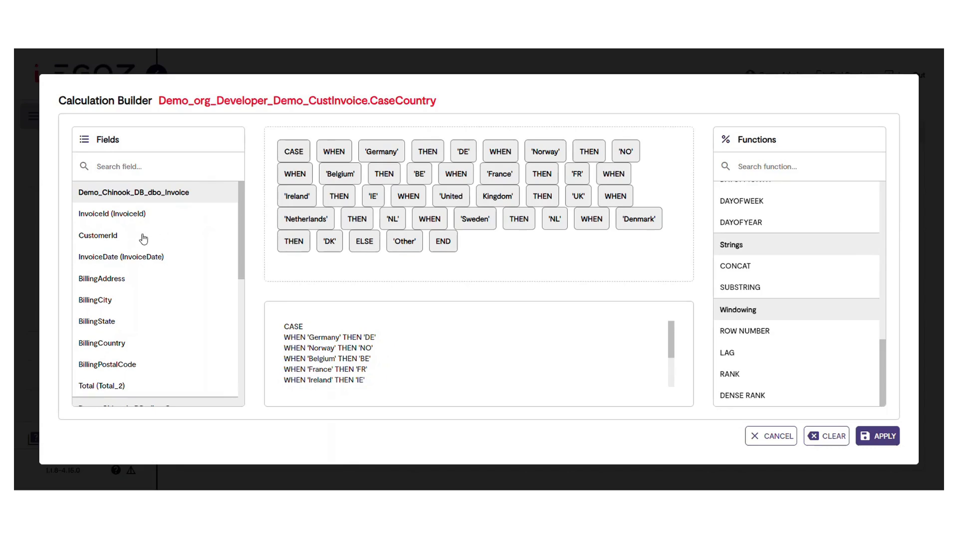
# Insert the Customer table's Country field directly after CASE, before the first WHEN, and apply the expression
pyautogui.scroll(-3, 143, 239)
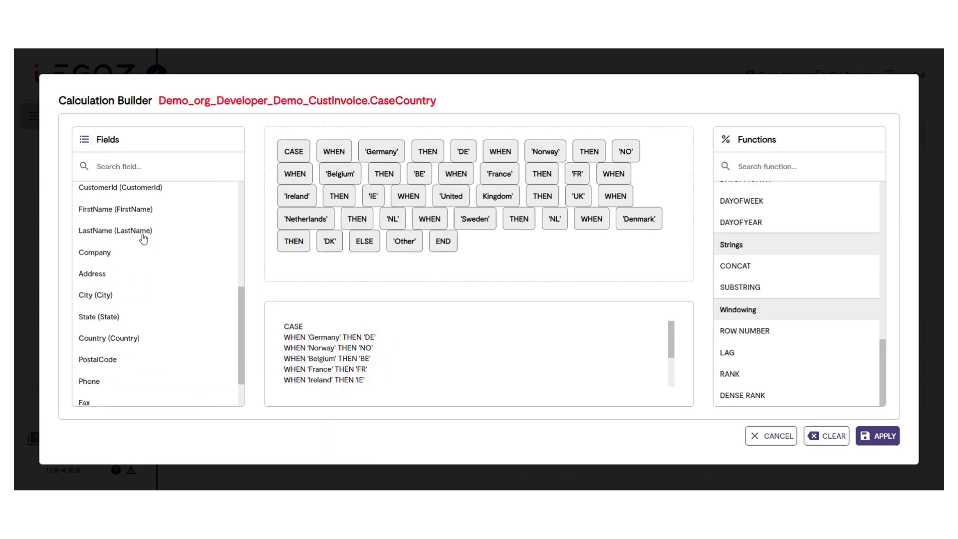
pyautogui.moveTo(95, 344)
pyautogui.mouseDown()
pyautogui.moveTo(121, 339)
pyautogui.moveTo(309, 202)
pyautogui.moveTo(316, 162)
pyautogui.moveTo(345, 158)
pyautogui.mouseUp()
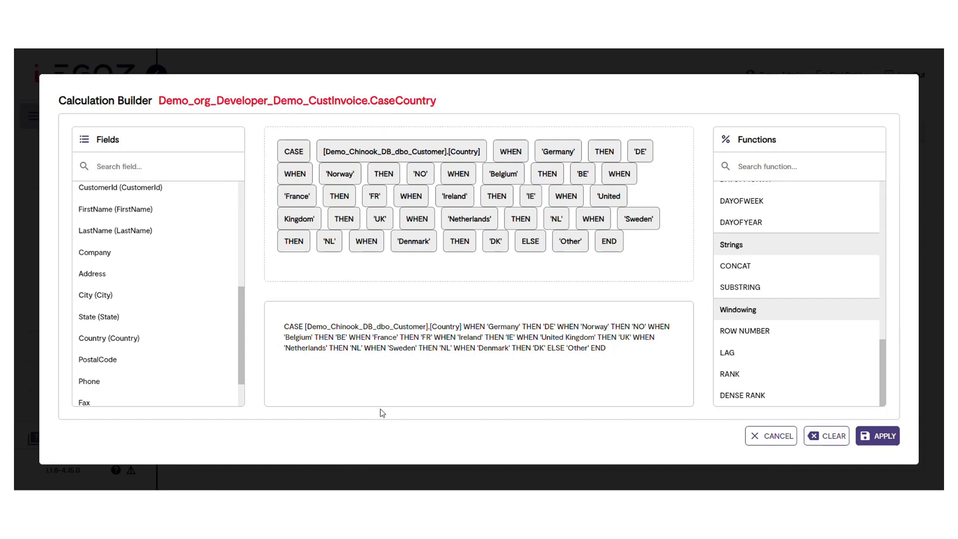
pyautogui.click(879, 436)
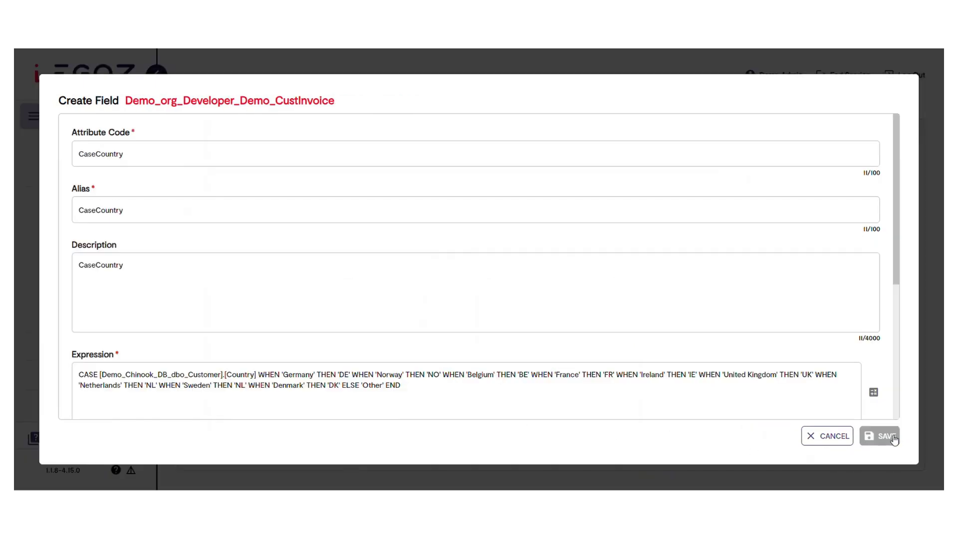
# Set the CaseCountry field's data type code to nvarchar, save the field and close the field management dialog
pyautogui.scroll(-5, 274, 349)
pyautogui.click(276, 345)
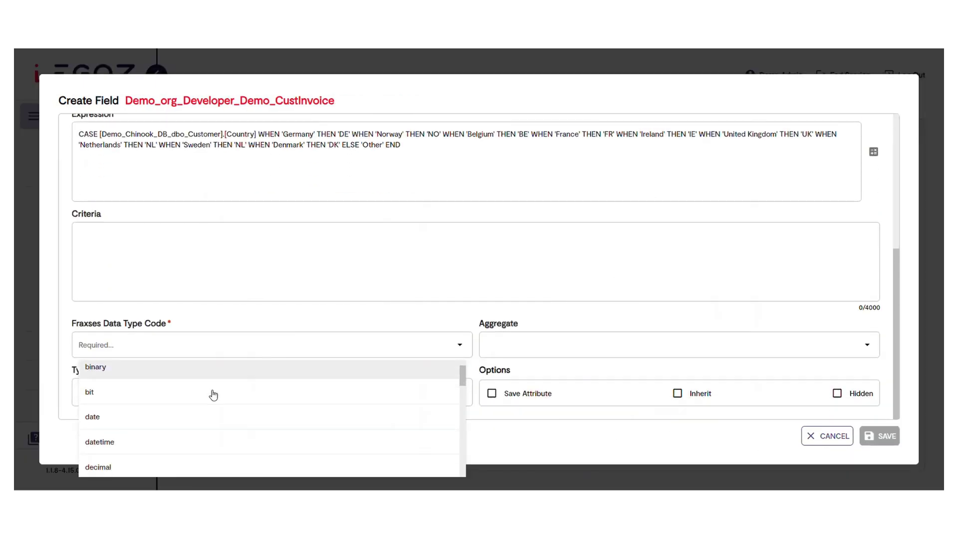
pyautogui.scroll(-6, 207, 397)
pyautogui.click(205, 383)
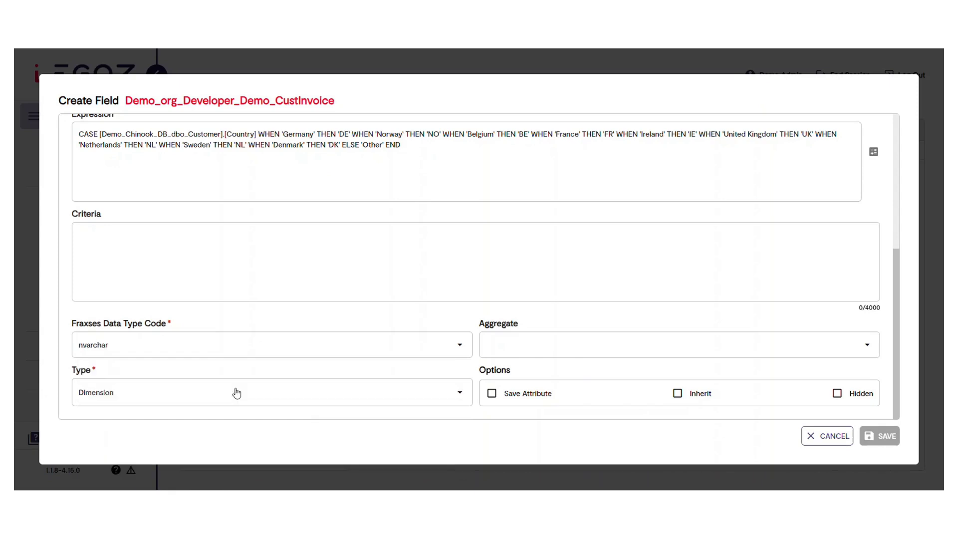
pyautogui.click(890, 439)
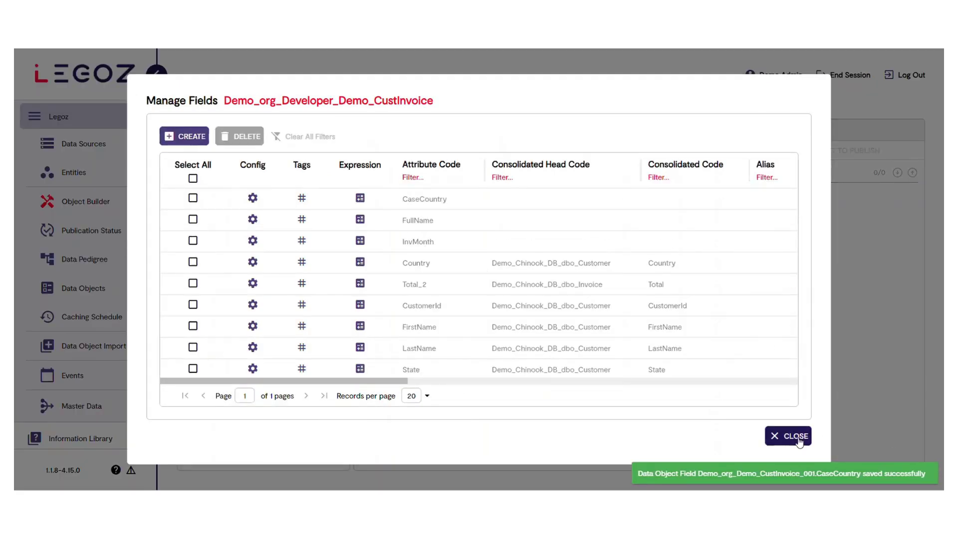
pyautogui.click(799, 436)
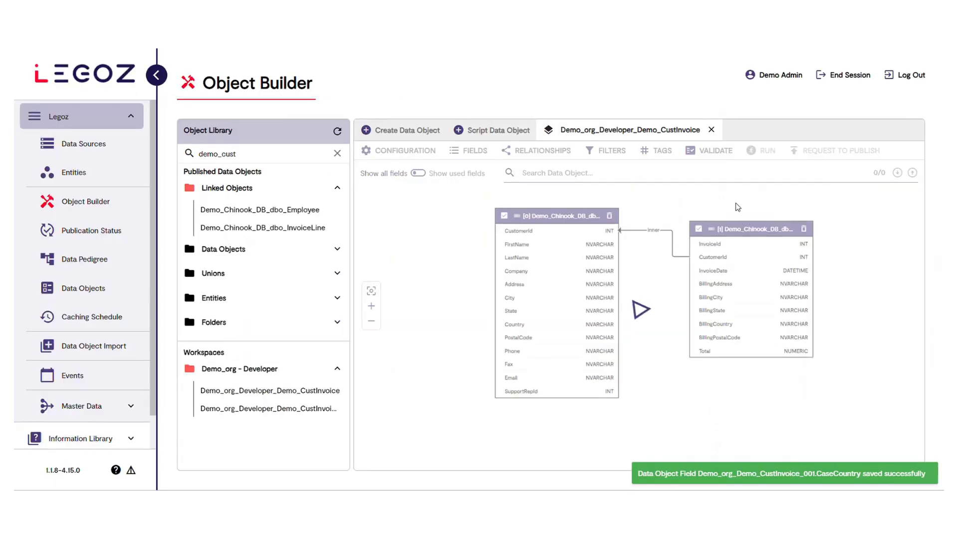
# Validate the data object with the CaseCountry field, close the validation results and run it
pyautogui.click(715, 151)
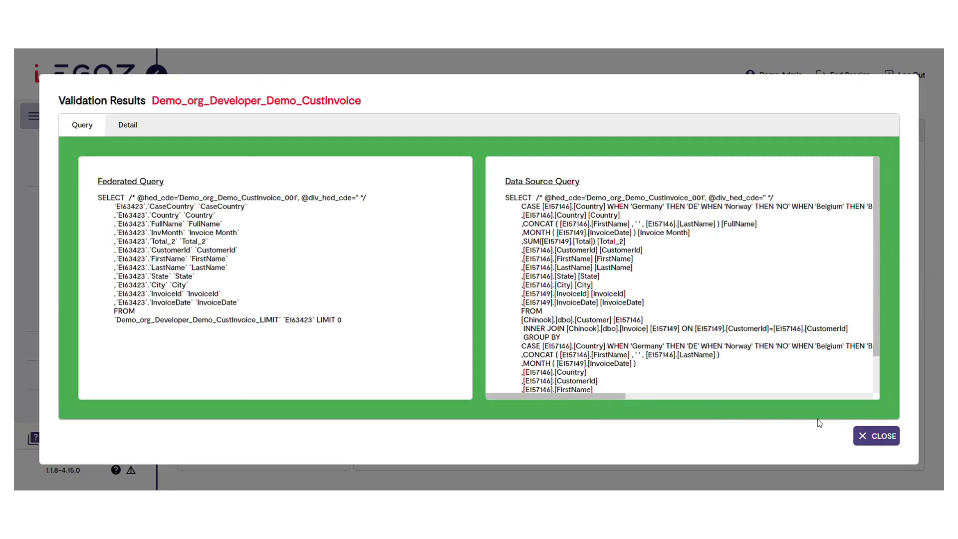
pyautogui.click(876, 435)
pyautogui.click(769, 158)
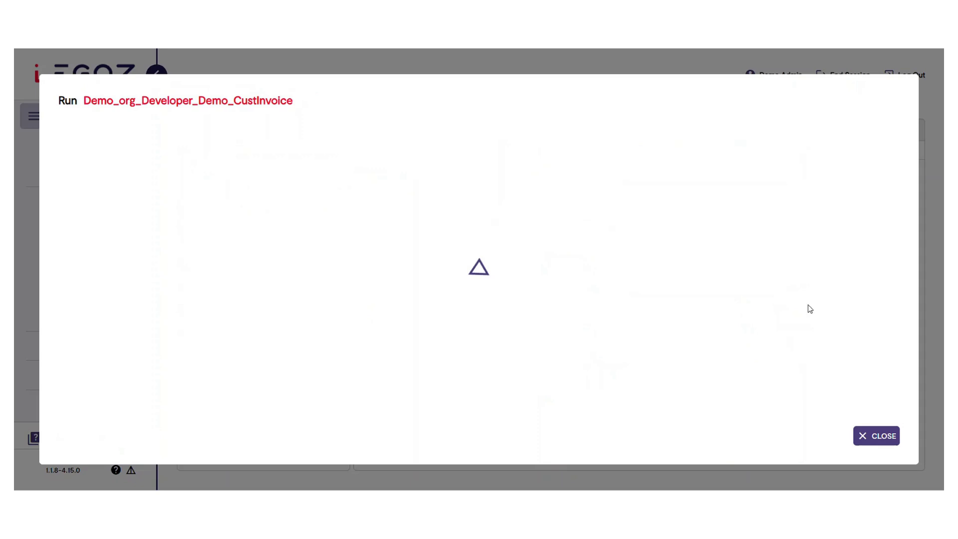